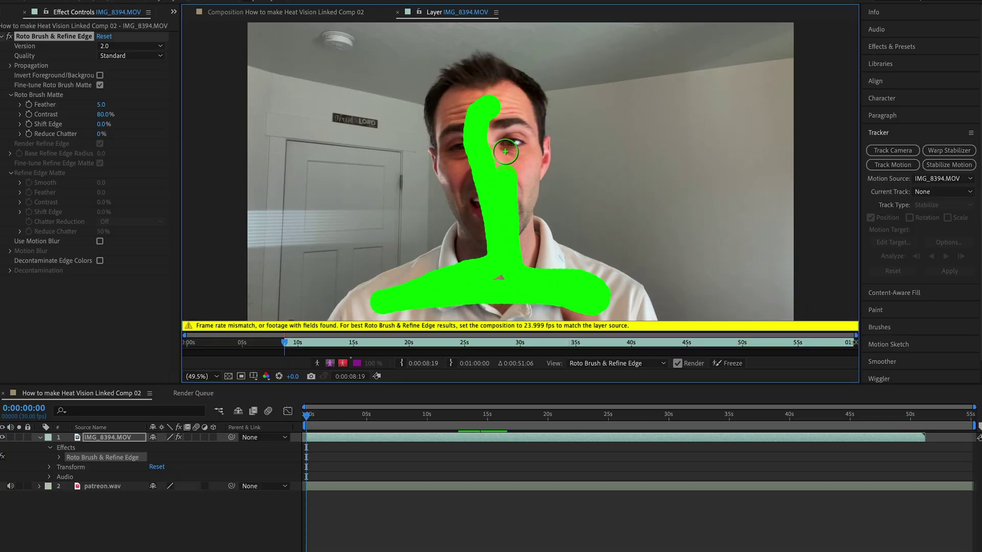
- Mark the presenter as foreground and toggle the matte boundary view on and off
left_click_drag(456, 107, 454, 112)
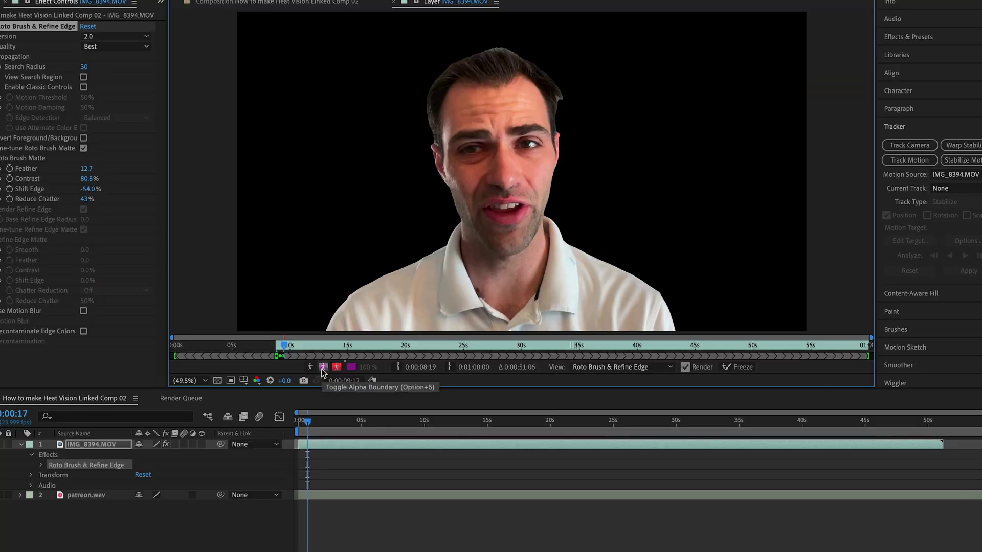
left_click(323, 368)
left_click(322, 367)
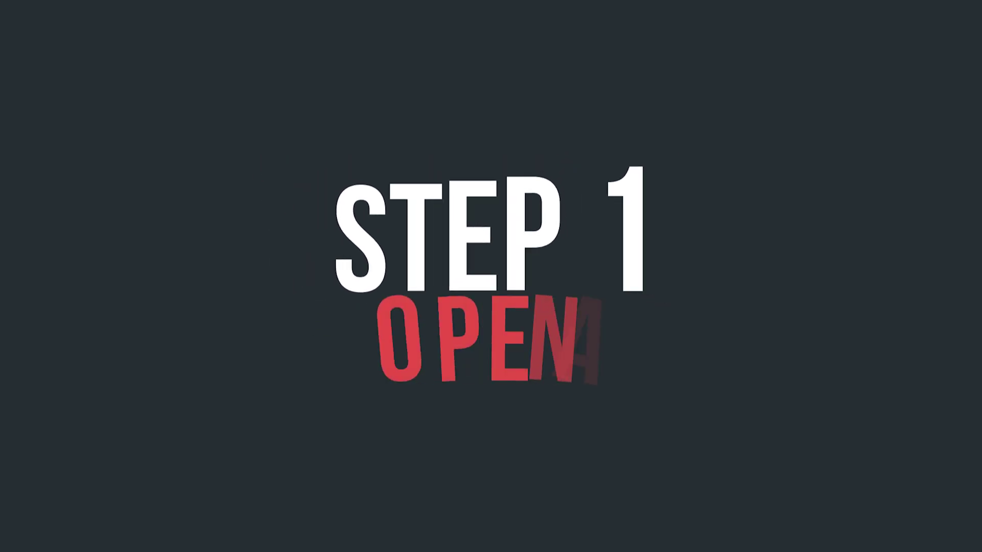
- Launch After Effects, import IMG_8394 2.MOV and build a new composition from it
key("Return")
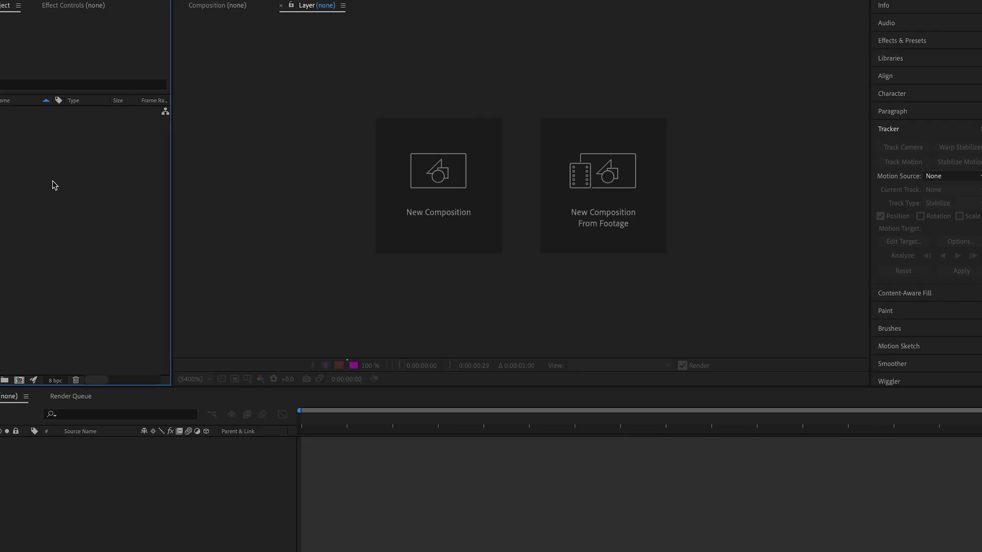
double_click(52, 180)
left_click(700, 433)
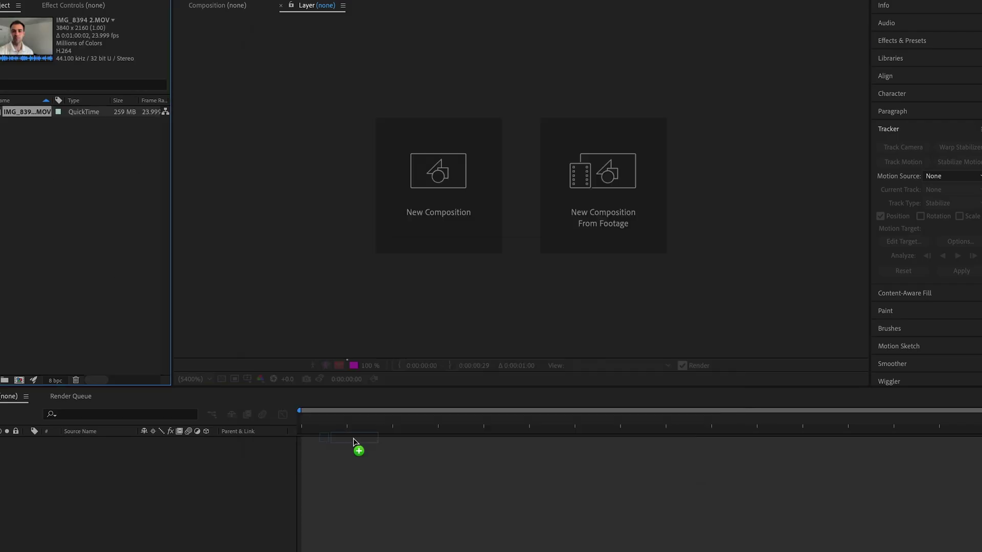
left_click_drag(356, 442, 358, 491)
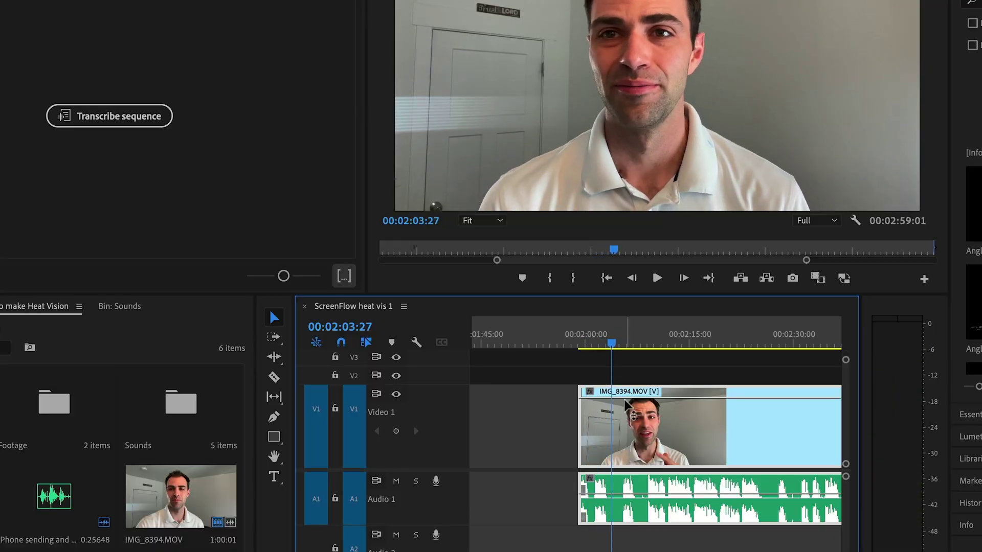
- Replace the IMG_8394.MOV clip with the linked comp How to make Heat Vision Linked Comp 02
right_click(627, 407)
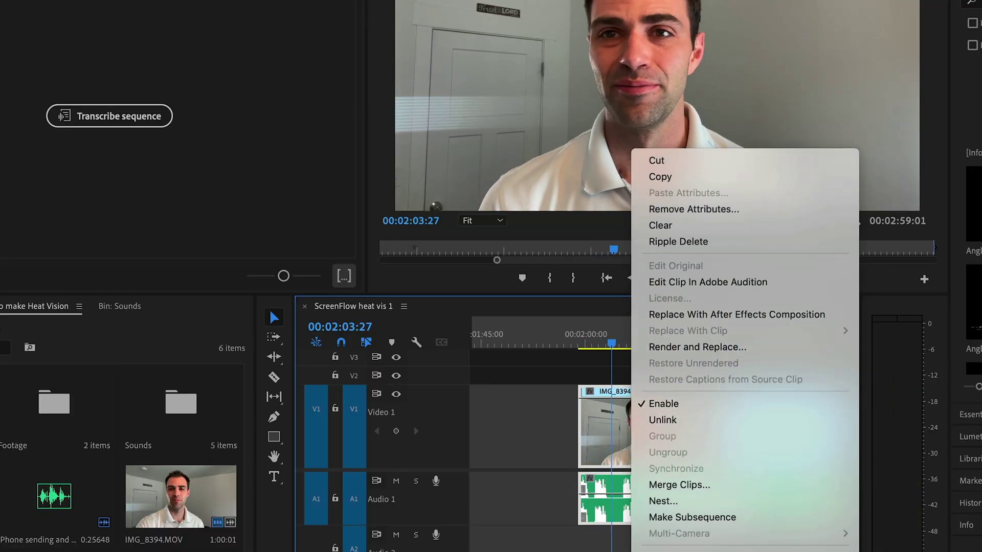
left_click(735, 218)
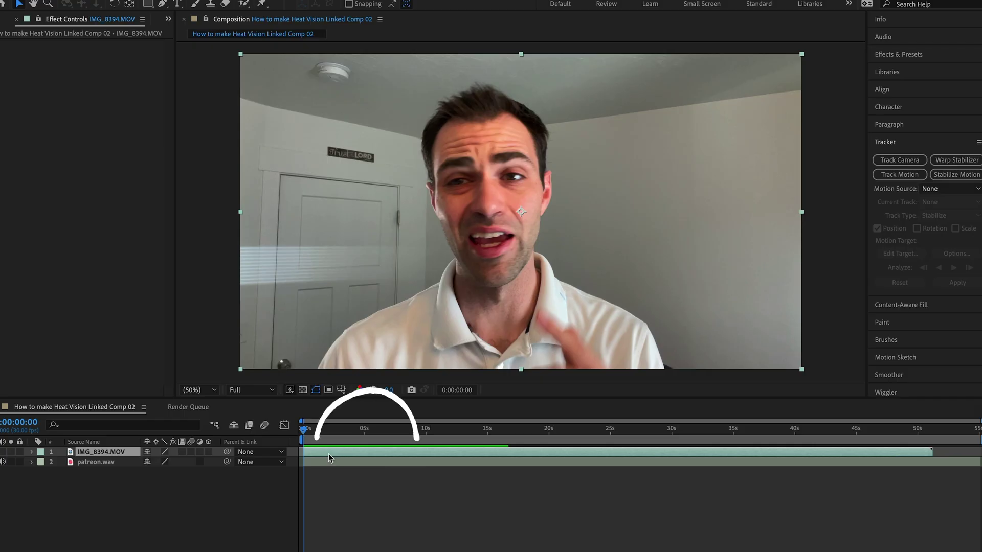
- Paint Roto Brush foreground strokes over the presenter's body and head in the IMG_8394.MOV layer
double_click(328, 459)
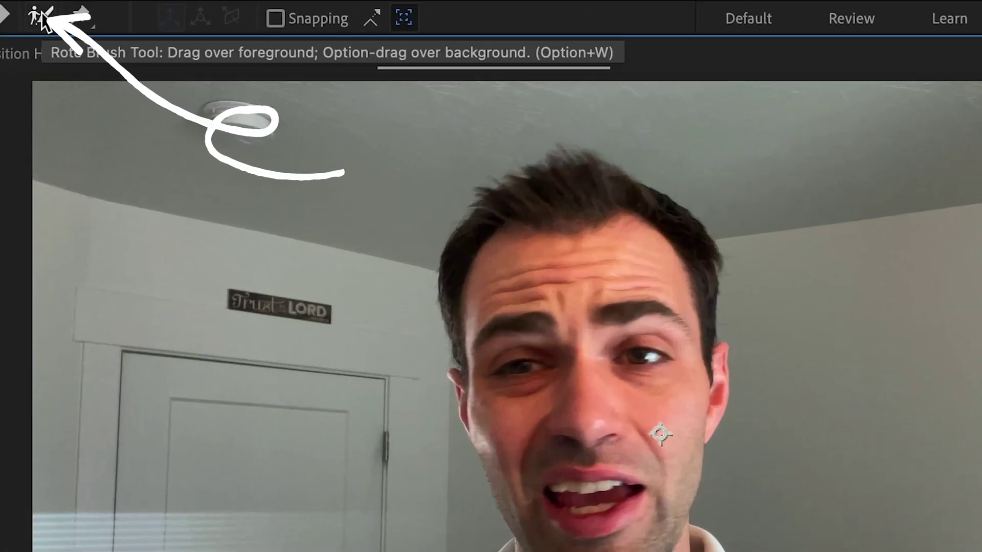
left_click(41, 18)
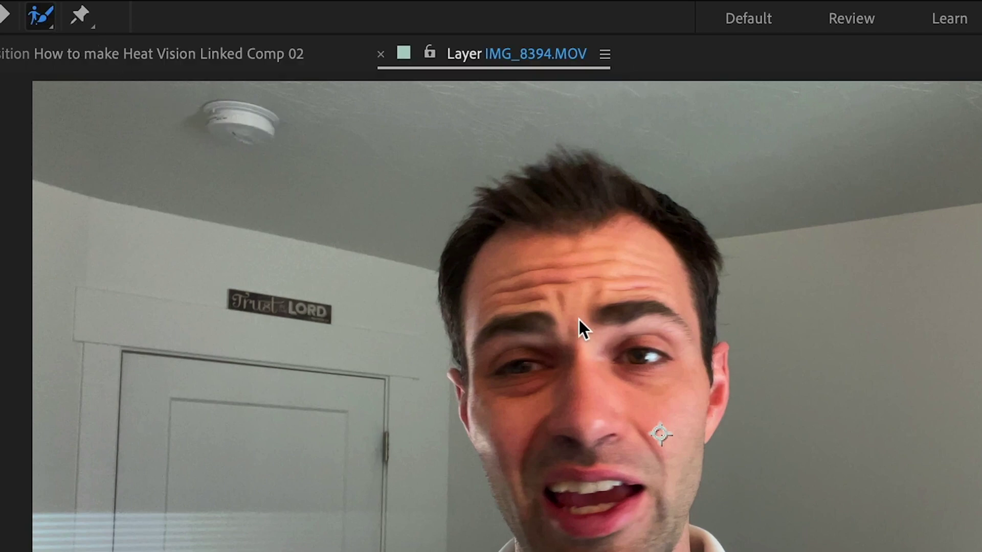
mouse_move(588, 313)
left_mouse_down()
mouse_move(597, 293)
mouse_move(582, 297)
mouse_move(584, 547)
left_mouse_up()
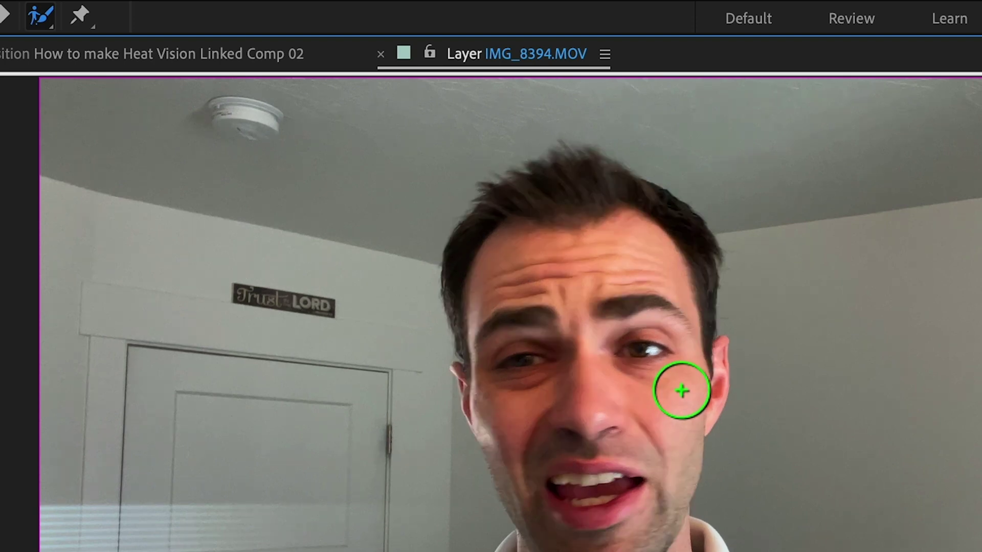
mouse_move(596, 264)
left_mouse_down()
mouse_move(560, 322)
mouse_move(592, 474)
mouse_move(626, 411)
mouse_move(660, 257)
mouse_move(626, 228)
mouse_move(579, 224)
mouse_move(517, 261)
mouse_move(510, 281)
left_mouse_up()
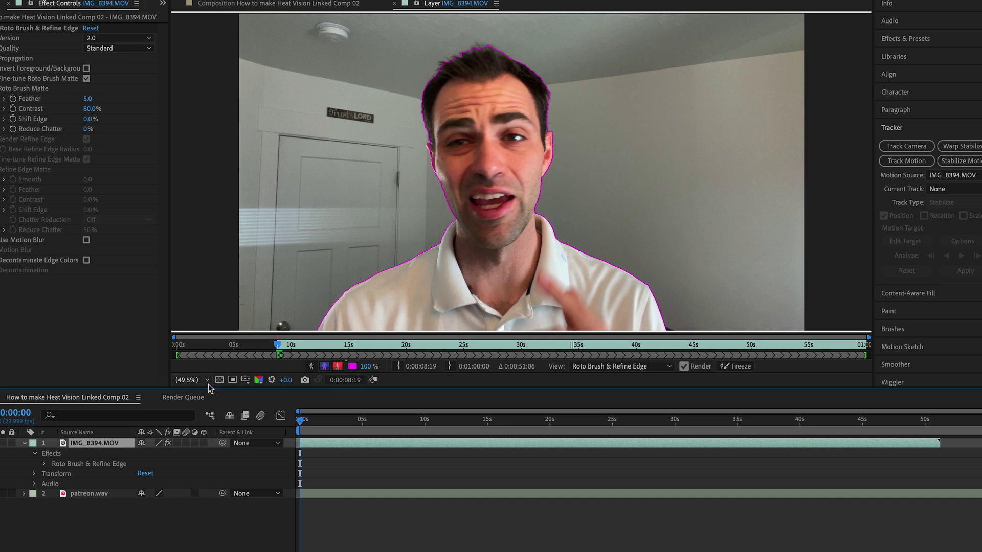
- Set the Layer view to 100% and extend the matte over more of the presenter
left_click(207, 396)
left_click(201, 536)
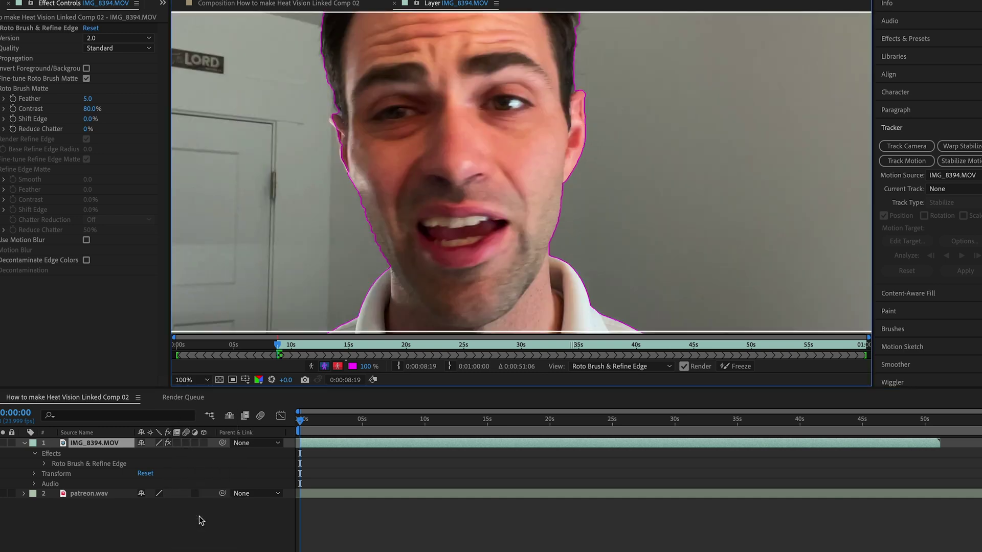
scroll(475, 100, "up", 5)
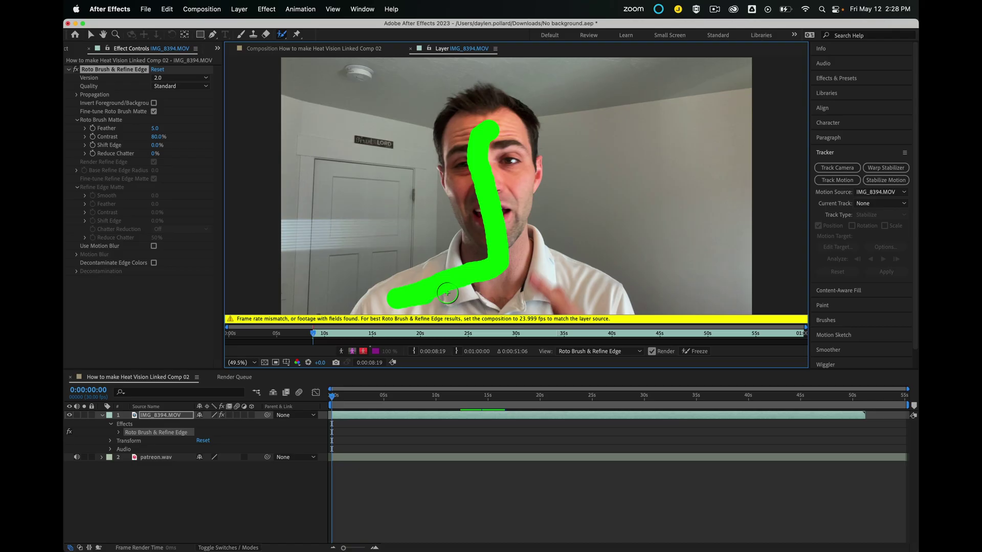
mouse_move(391, 297)
left_mouse_down()
mouse_move(588, 293)
mouse_move(505, 244)
mouse_move(514, 122)
mouse_move(468, 108)
mouse_move(456, 136)
left_mouse_up()
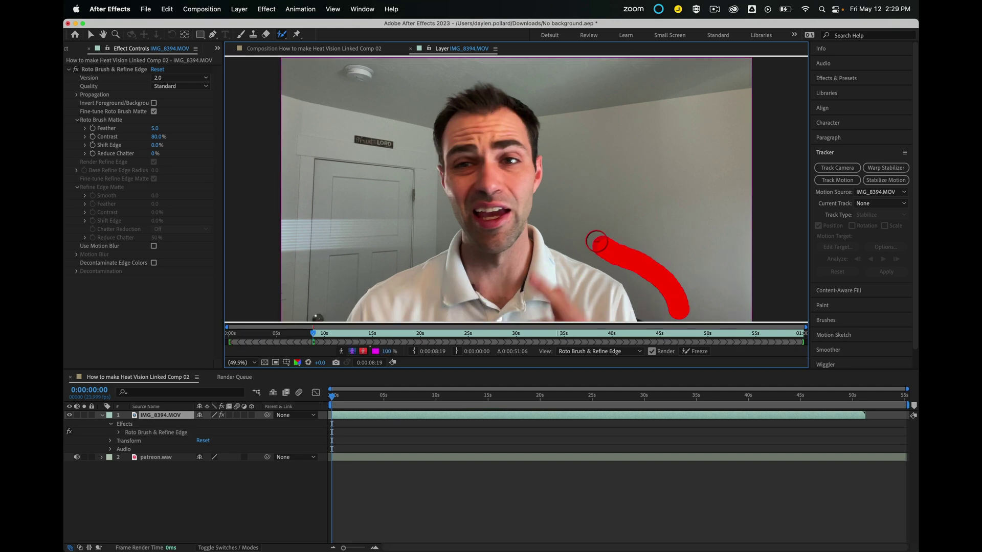
- With a larger brush, subtract the background around the head and the bump above the hairline
mouse_move(597, 241)
left_mouse_down()
mouse_move(573, 86)
mouse_move(504, 70)
mouse_move(421, 86)
mouse_move(354, 261)
mouse_move(317, 291)
mouse_move(297, 327)
left_mouse_up()
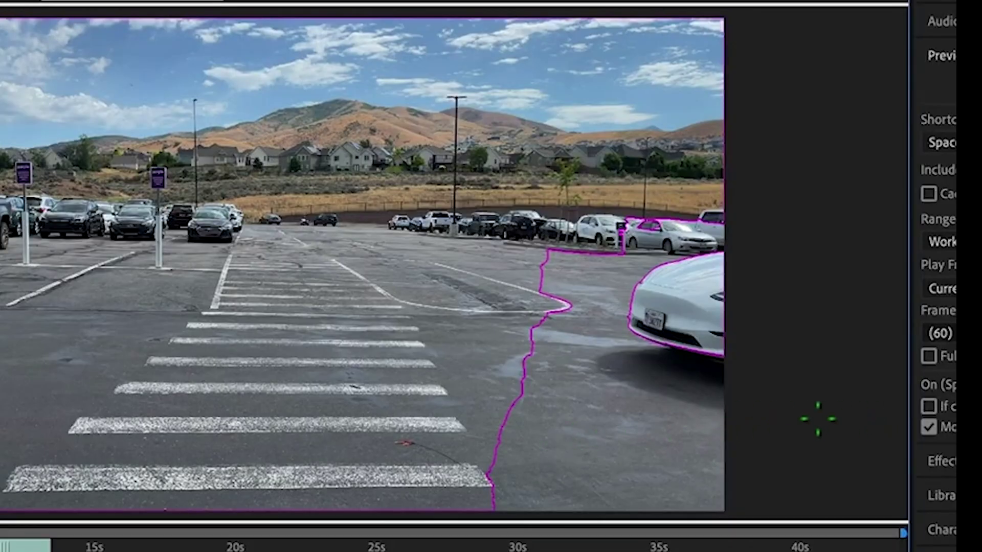
left_click_drag(800, 418, 841, 419, "ctrl")
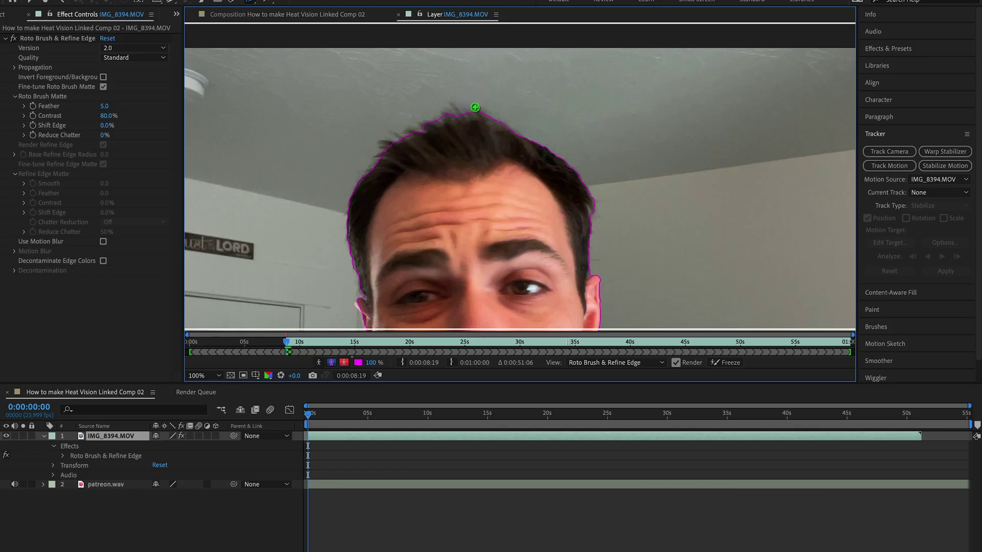
left_click_drag(474, 110, 450, 117, "alt")
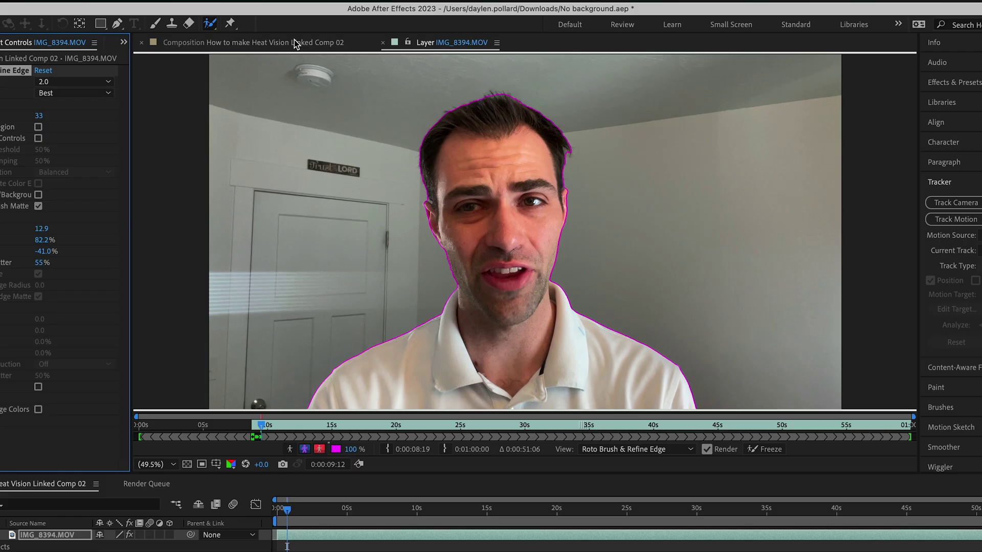
- Refine the matte edge along the hairline and down the left side of the hair
left_click(218, 24)
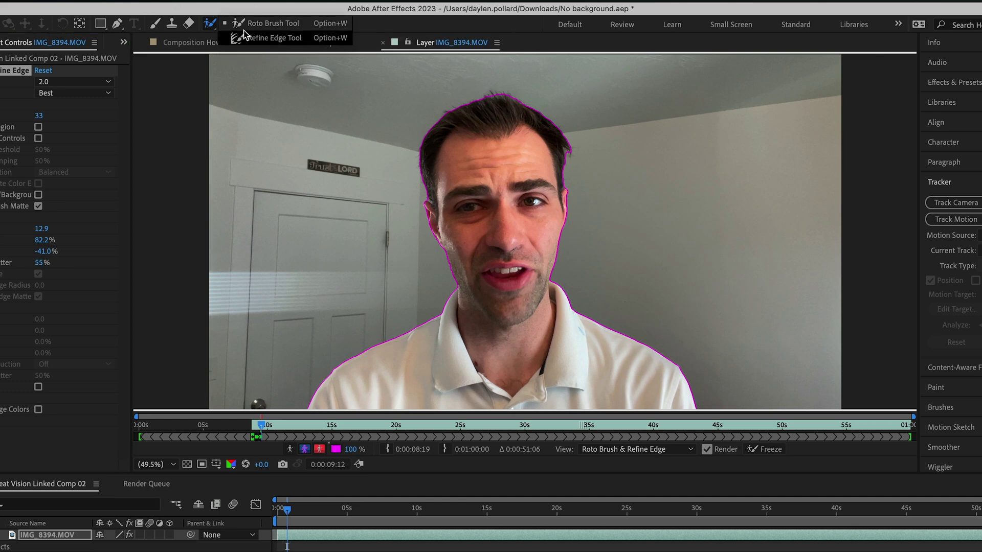
left_click(257, 38)
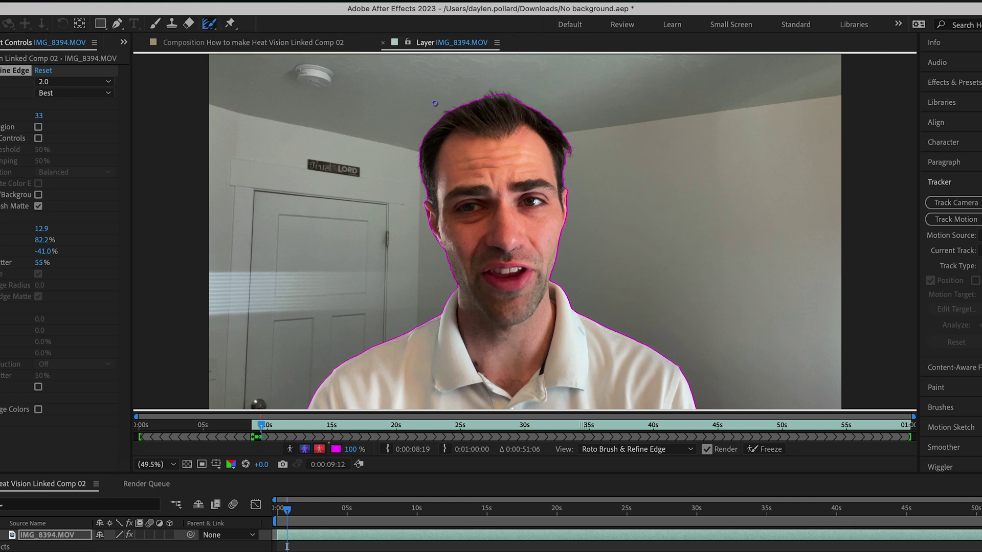
left_click(447, 114)
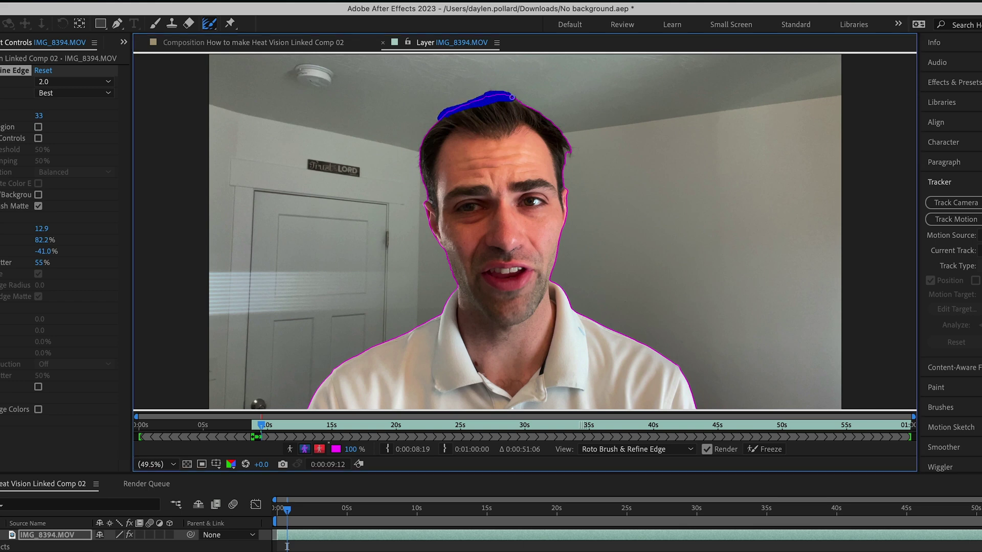
left_click_drag(562, 144, 565, 147)
left_click_drag(434, 128, 424, 185)
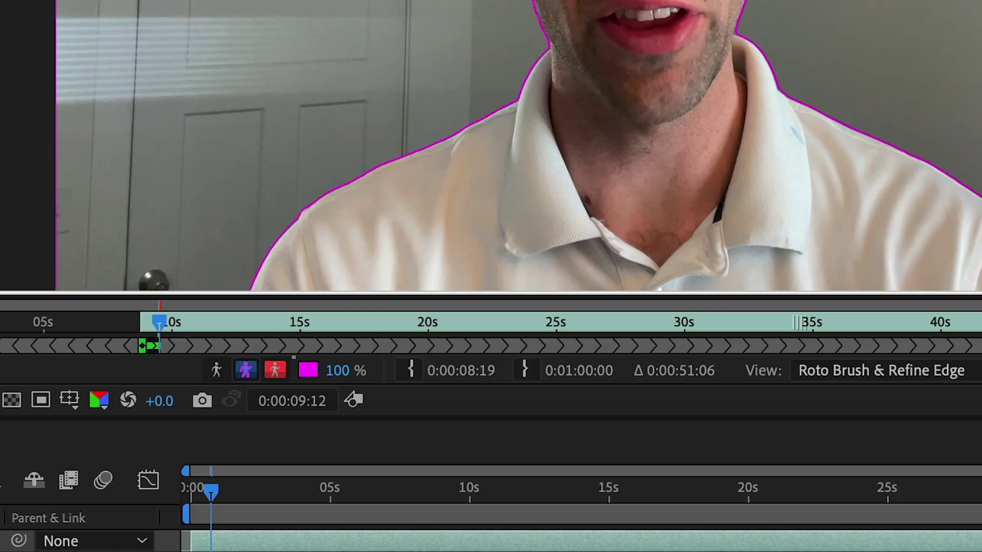
- Preview the matte as Alpha, Alpha Boundary, then Alpha Overlay
left_click(217, 369)
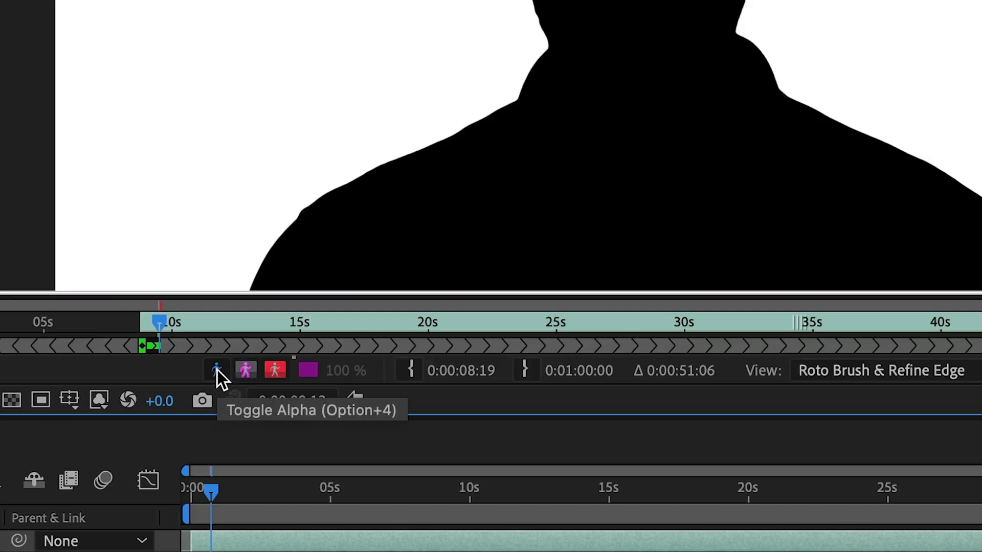
left_click(240, 372)
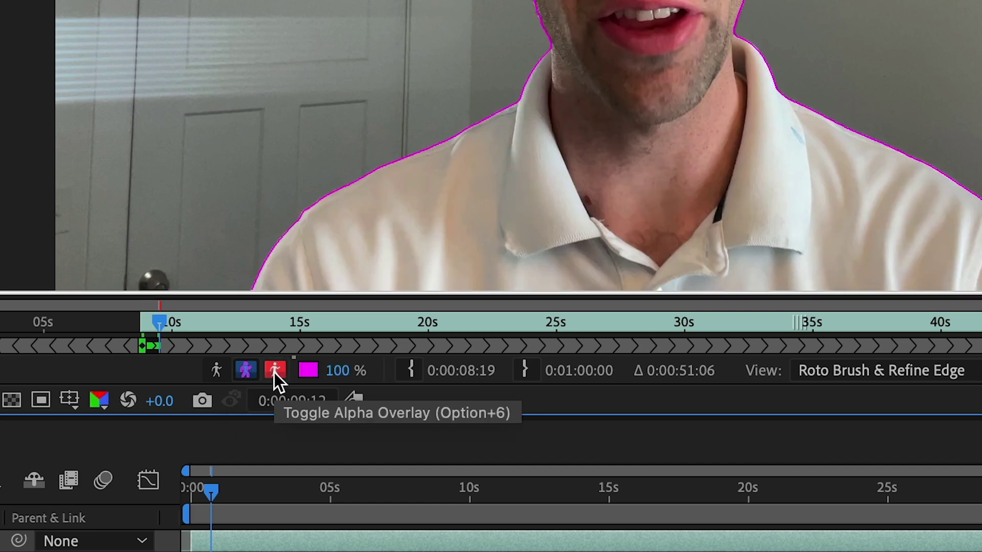
left_click(274, 370)
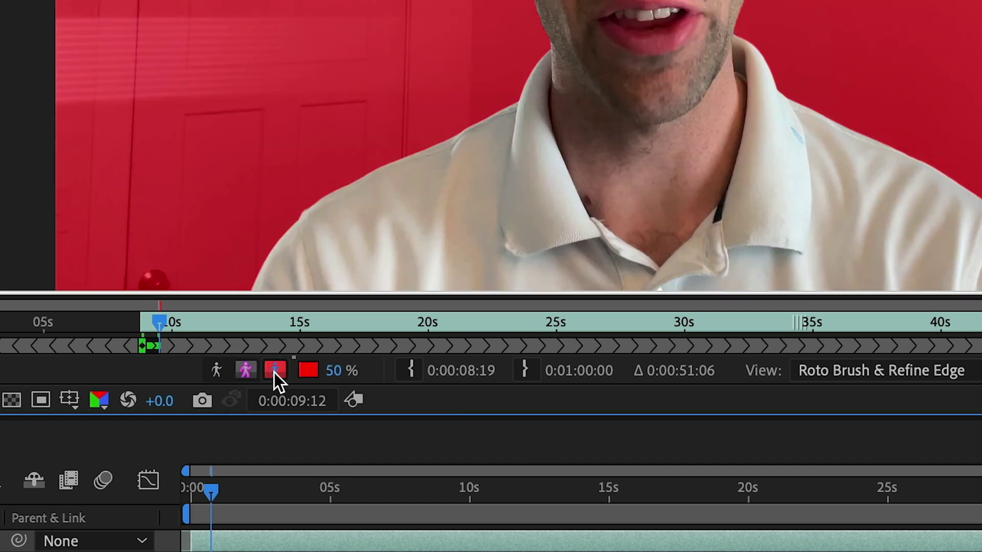
- Change the Alpha Overlay colour to blue
left_click(308, 370)
left_click(671, 151)
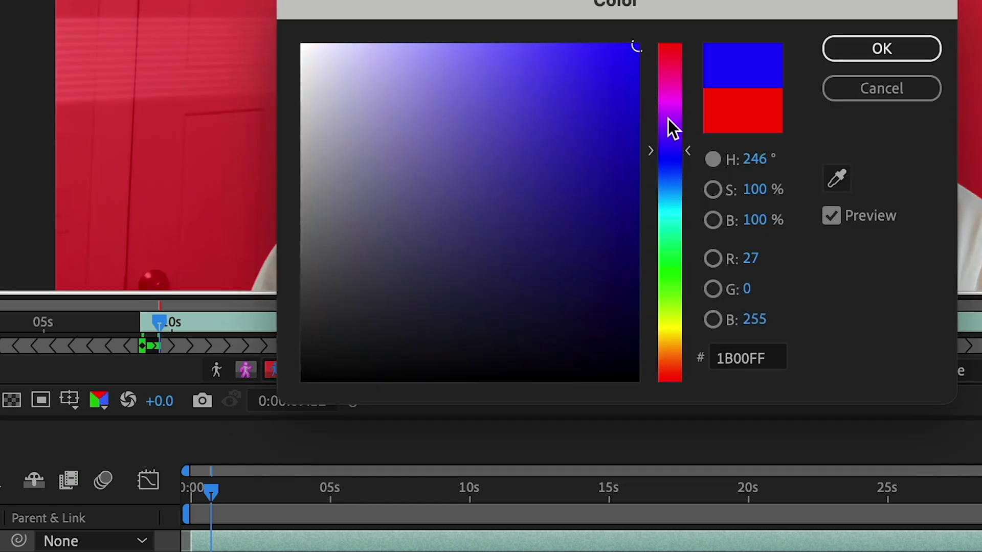
left_click(629, 96)
left_click(876, 48)
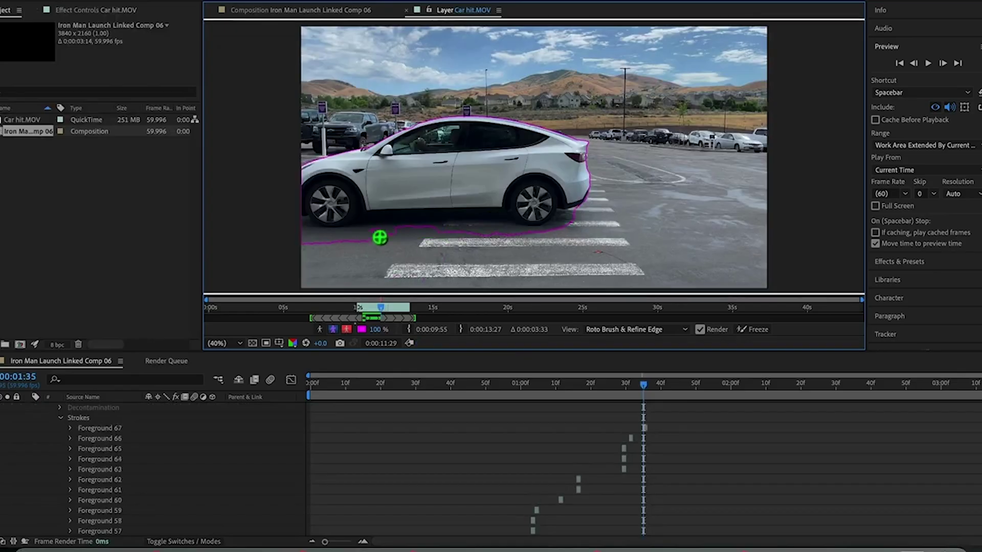
- Mark the road as background, then set Roto Brush to version 2.0 at Best quality
left_click_drag(304, 271, 438, 266)
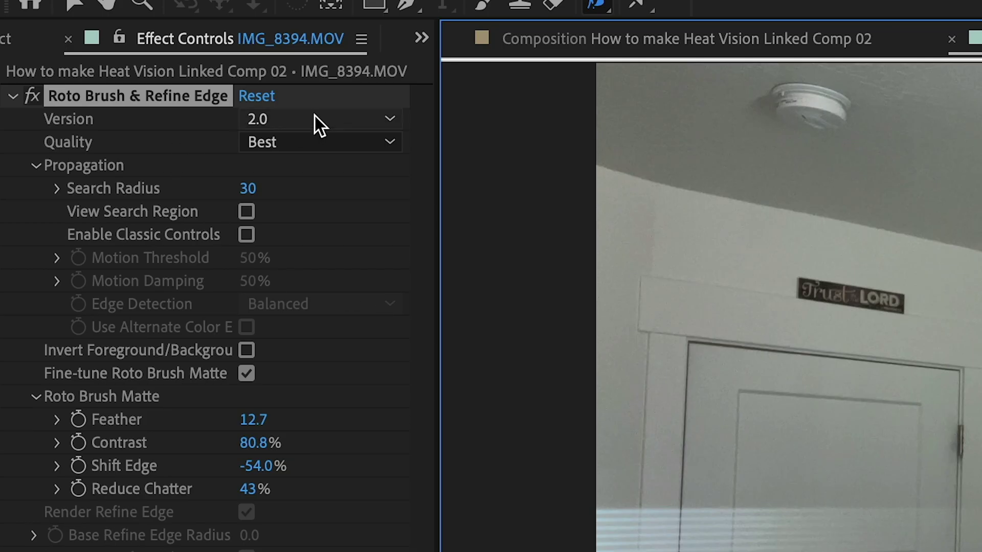
left_click(314, 116)
left_click(306, 169)
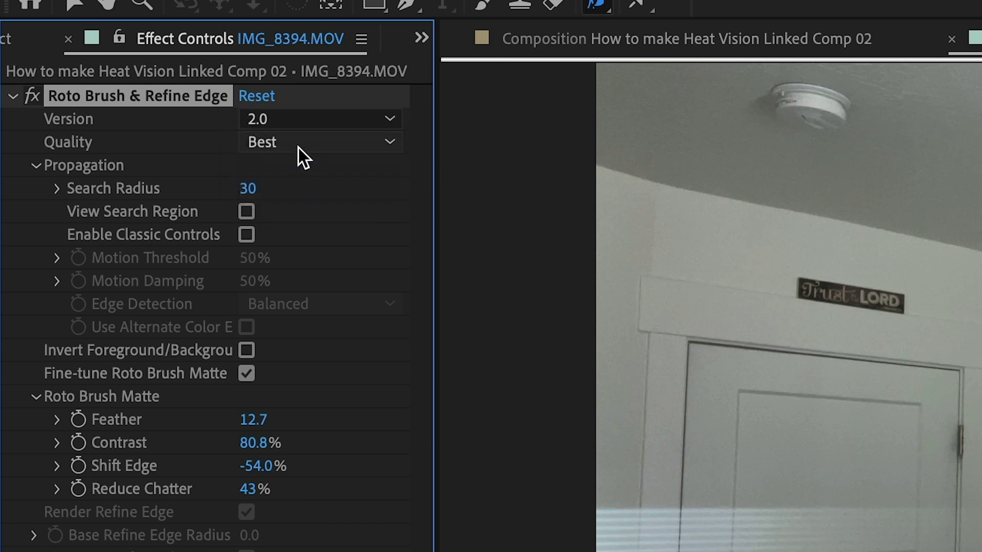
left_click(300, 143)
left_click(311, 201)
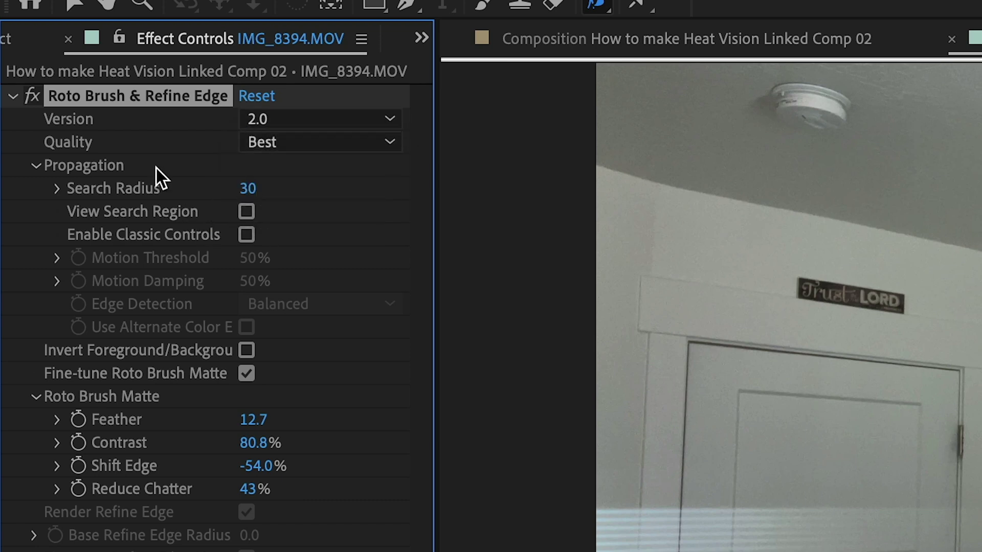
- Raise the Propagation Search Radius from 30 to 33
left_click(36, 166)
left_click(35, 166)
left_click_drag(251, 190, 280, 191)
right_click(296, 193)
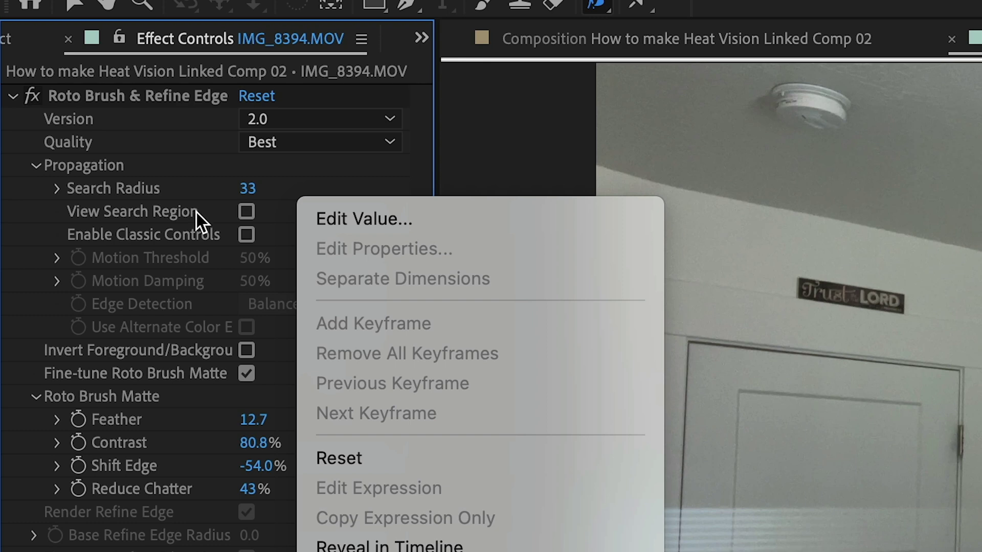
left_click(246, 214)
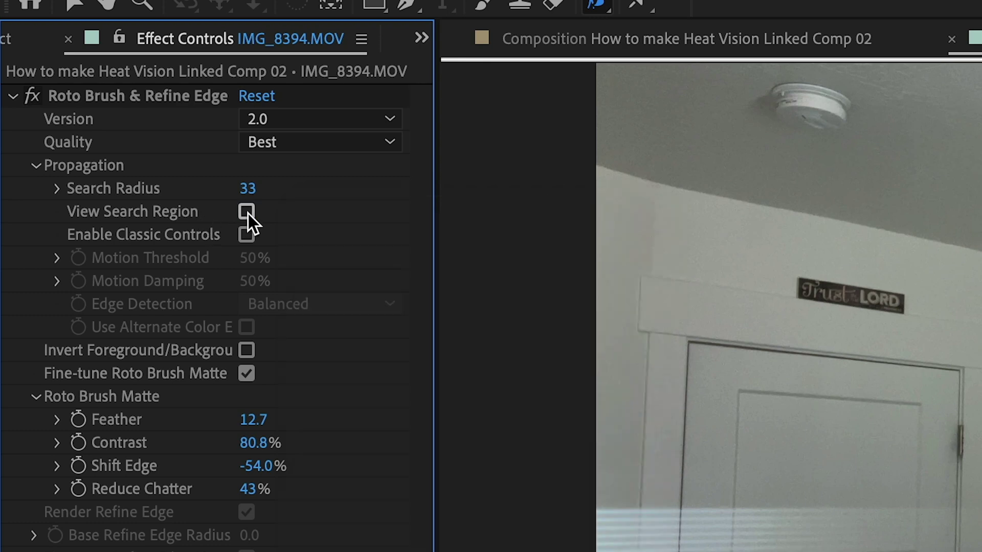
- Leave View Search Region and Enable Classic Controls both turned off
left_click(247, 214)
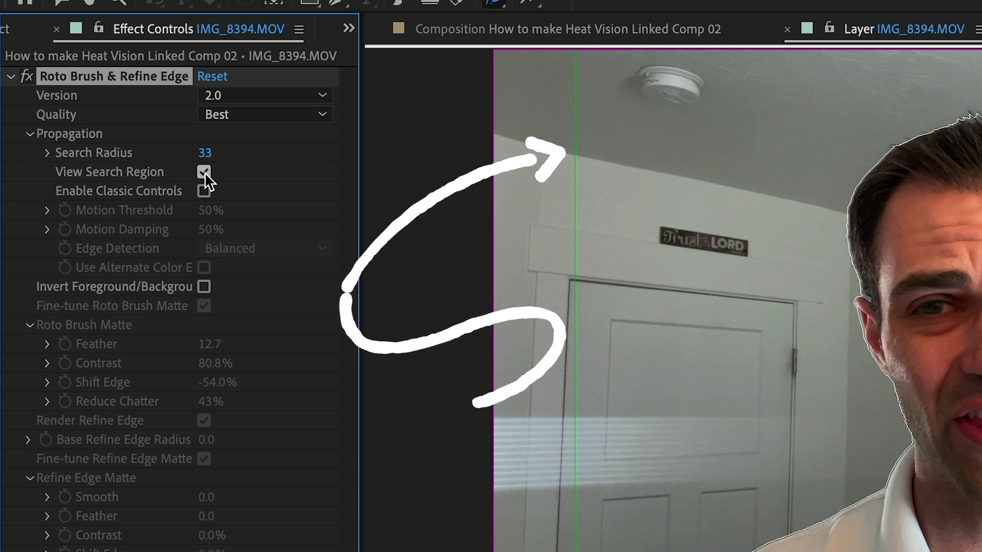
left_click(204, 172)
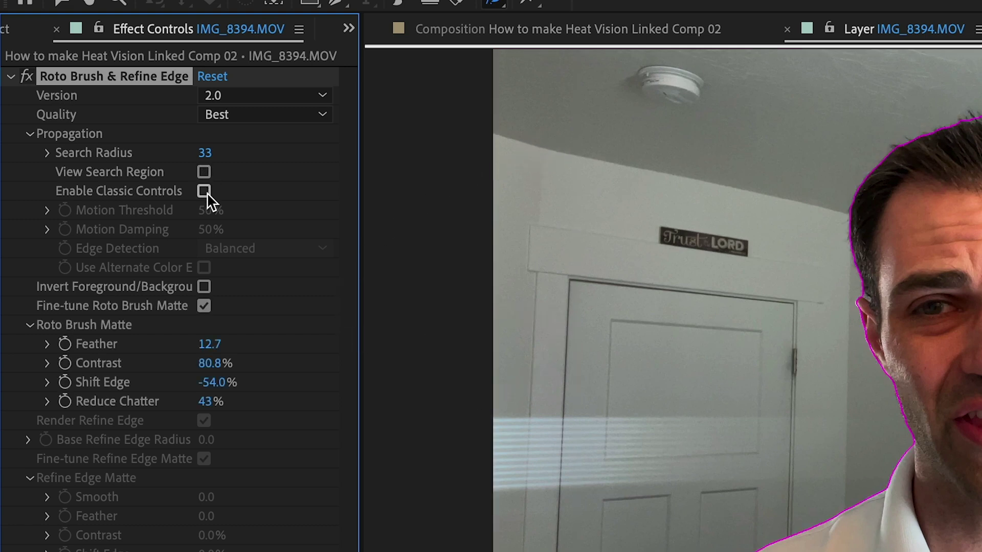
left_click(204, 192)
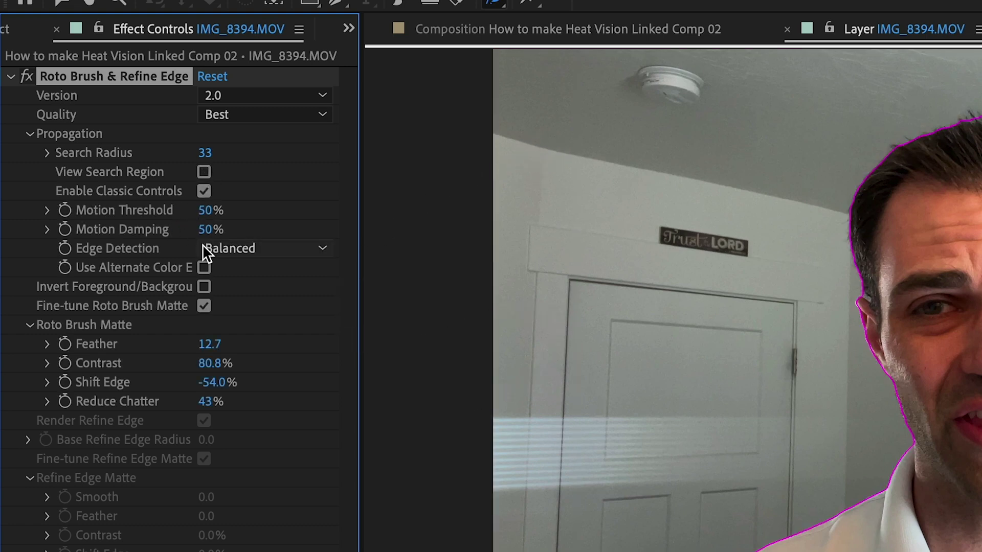
left_click(203, 190)
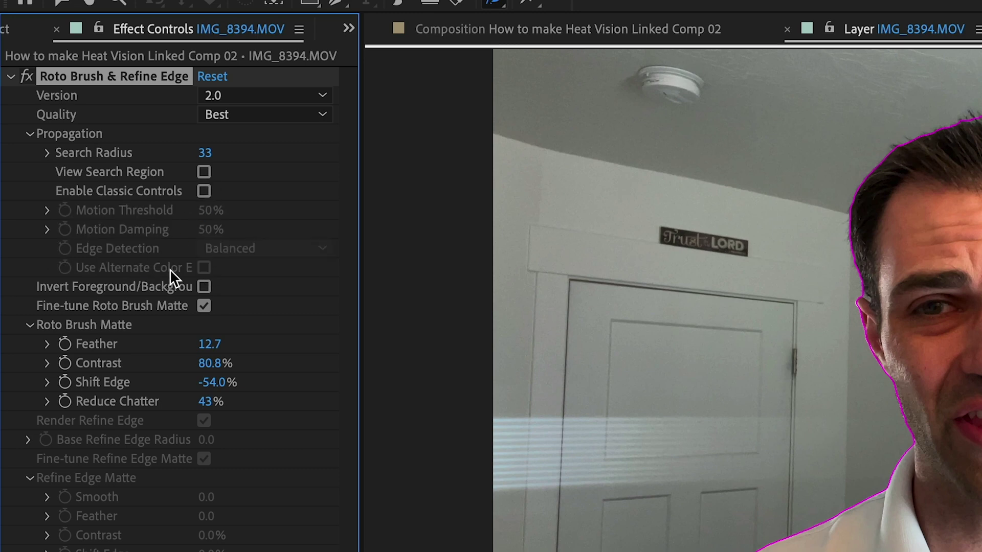
- Uncheck Invert Foreground/Background, set Feather 14.4 and Shift Edge -46.0%, then freeze the roto result
left_click(204, 286)
mouse_move(210, 344)
left_mouse_down()
mouse_move(232, 347)
mouse_move(207, 344)
left_mouse_up()
left_click_drag(211, 383, 225, 384)
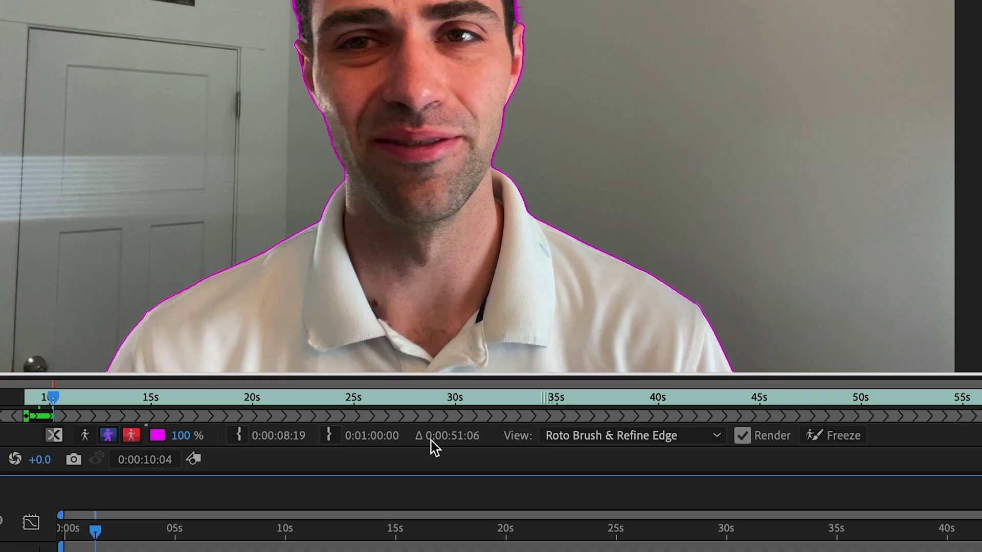
left_click(835, 435)
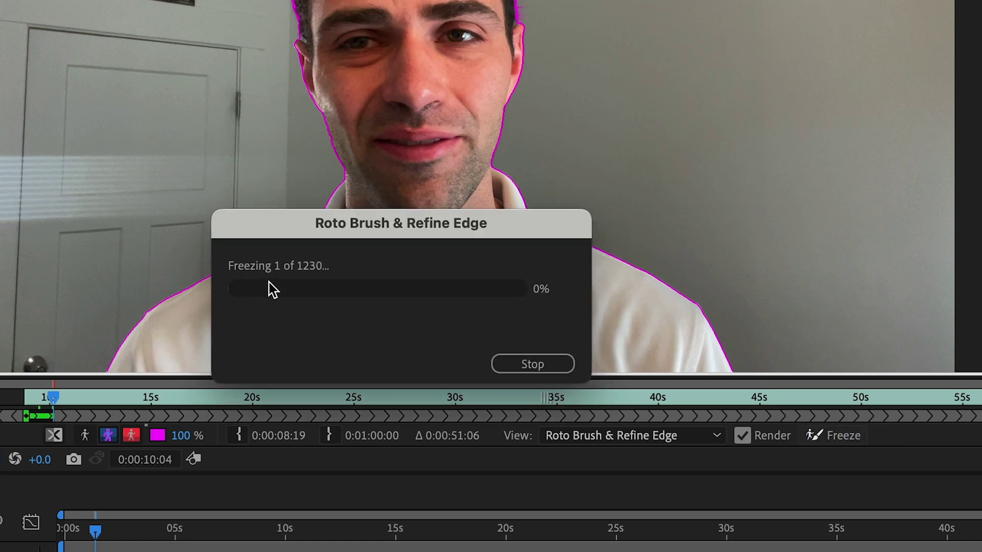
left_click(94, 6)
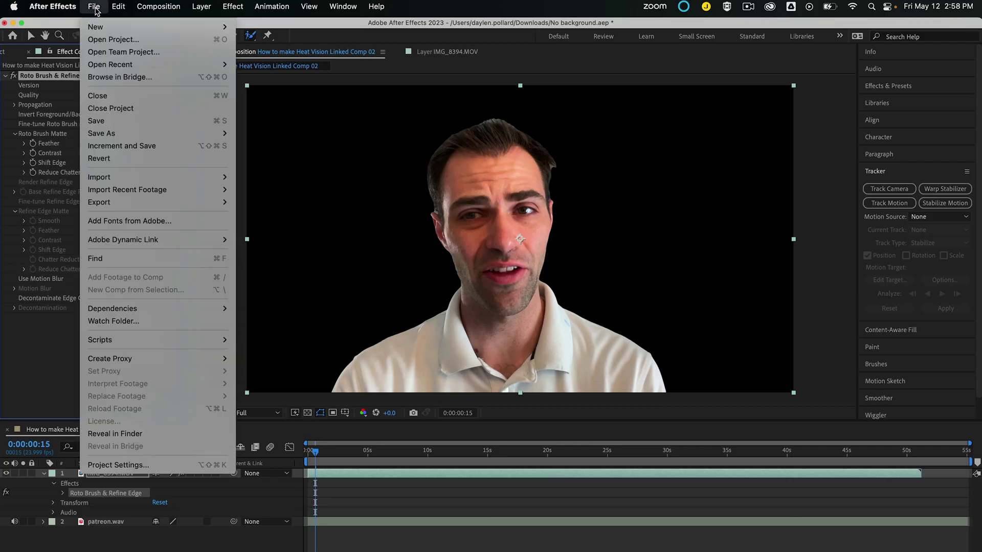
- Queue Heat Vision Linked Comp 02 for render as QuickTime with RGB + Alpha channels
mouse_move(205, 202)
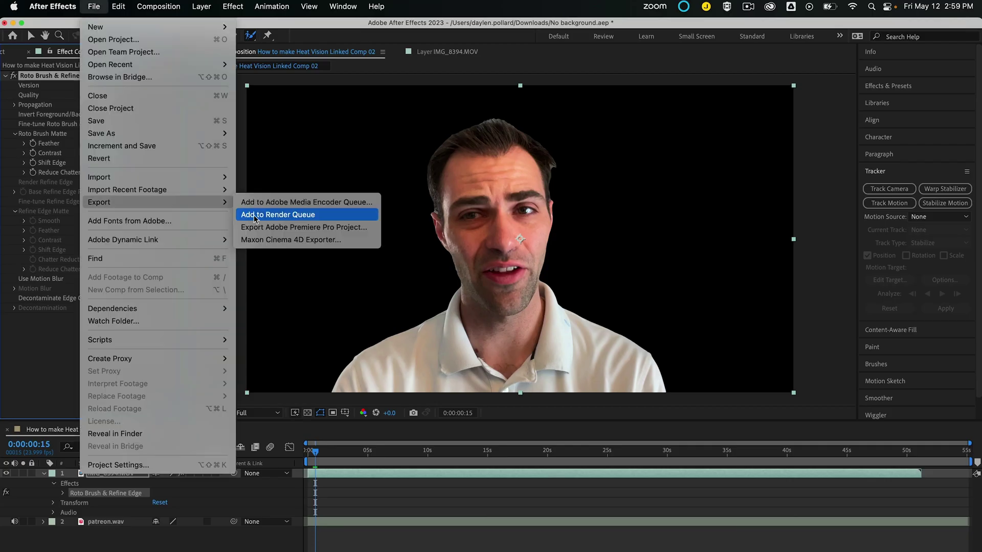
left_click(258, 215)
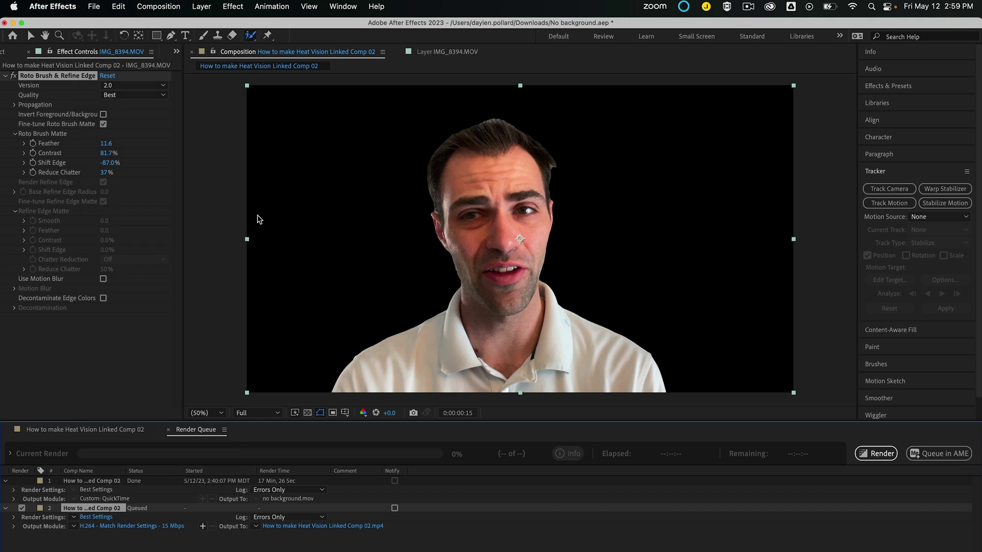
left_click(131, 526)
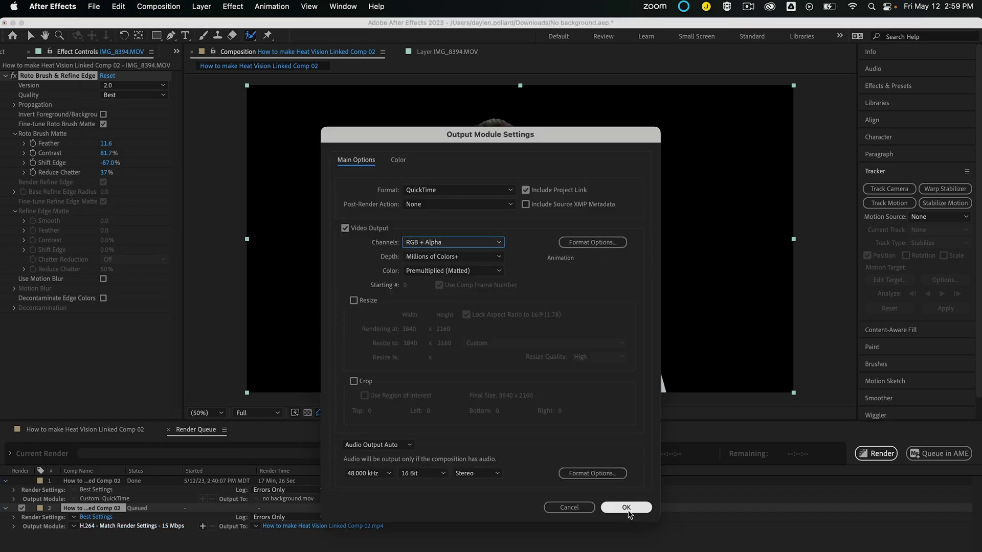
left_click(628, 509)
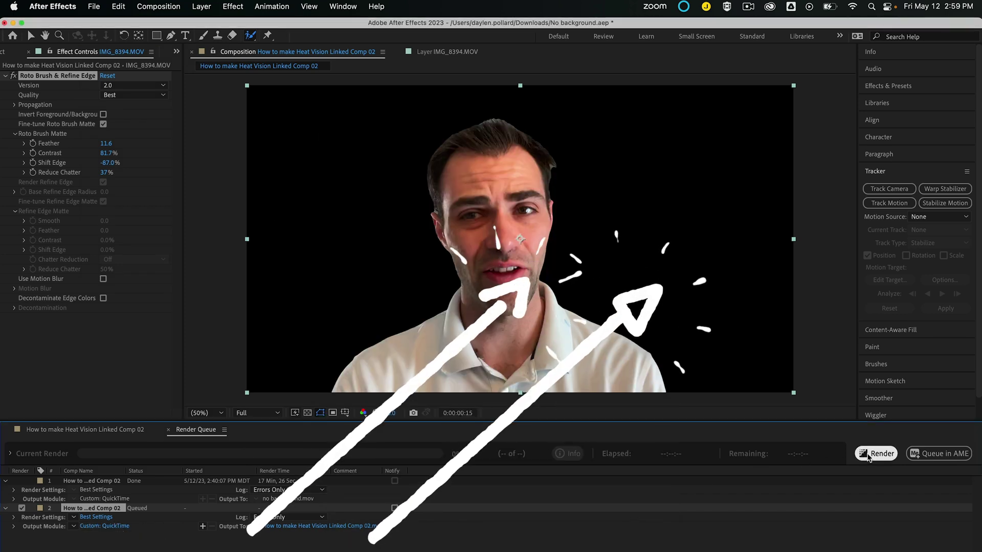